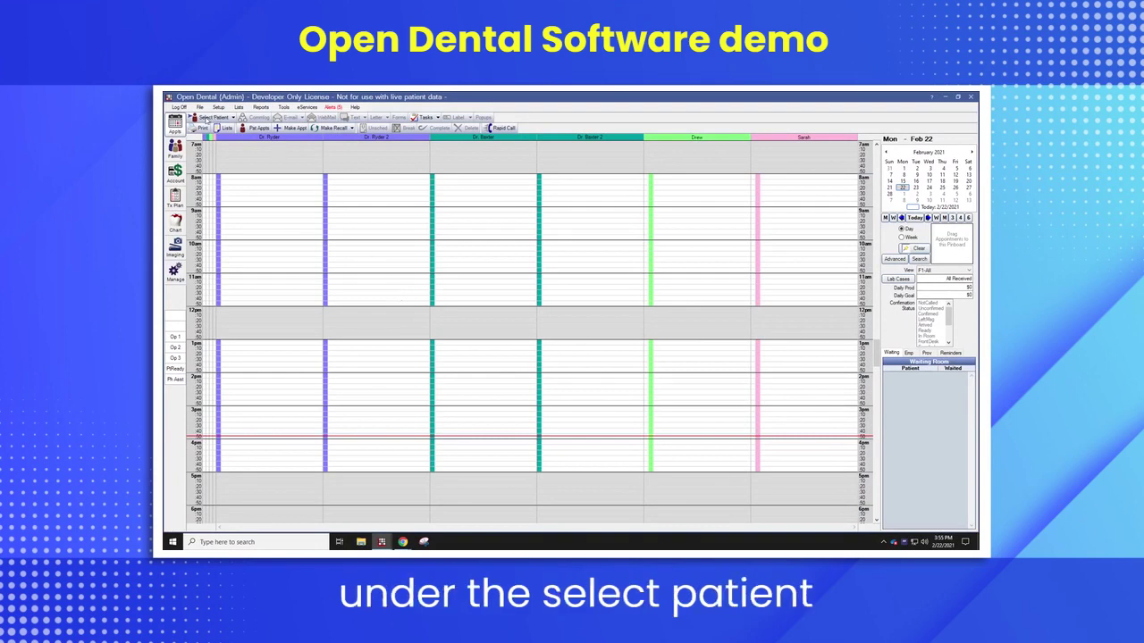
- Open the Select Patient search window from the appointment schedule toolbar
click(211, 117)
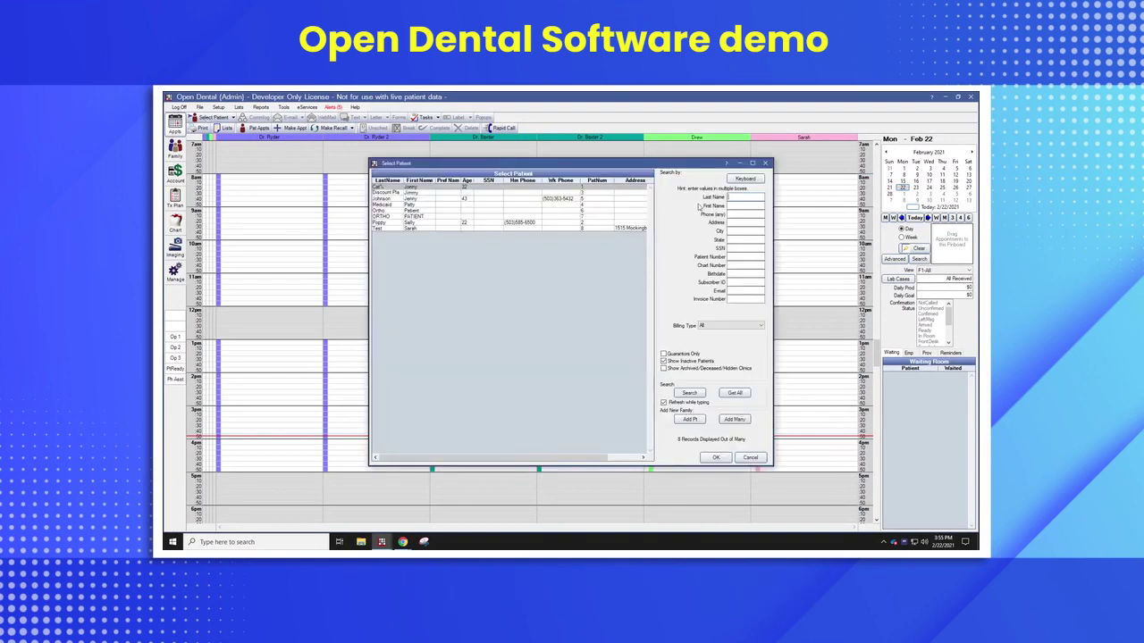
- Enter the patient's last and first name in the search fields and start a single new patient record
text(Salmp)
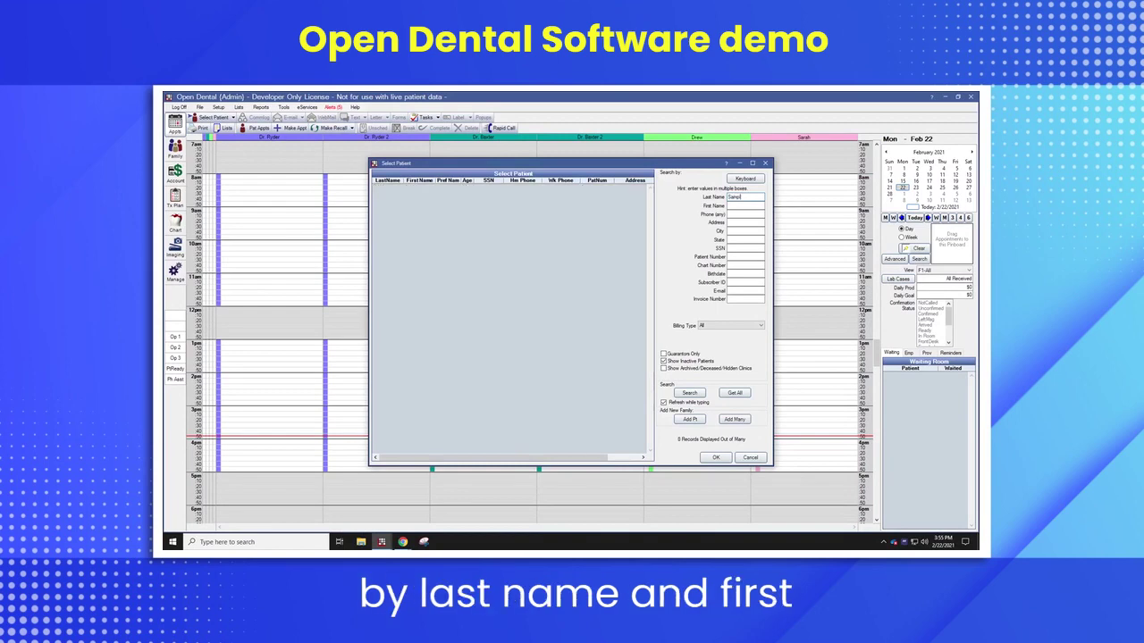
text(le)
key(Tab)
text(Co)
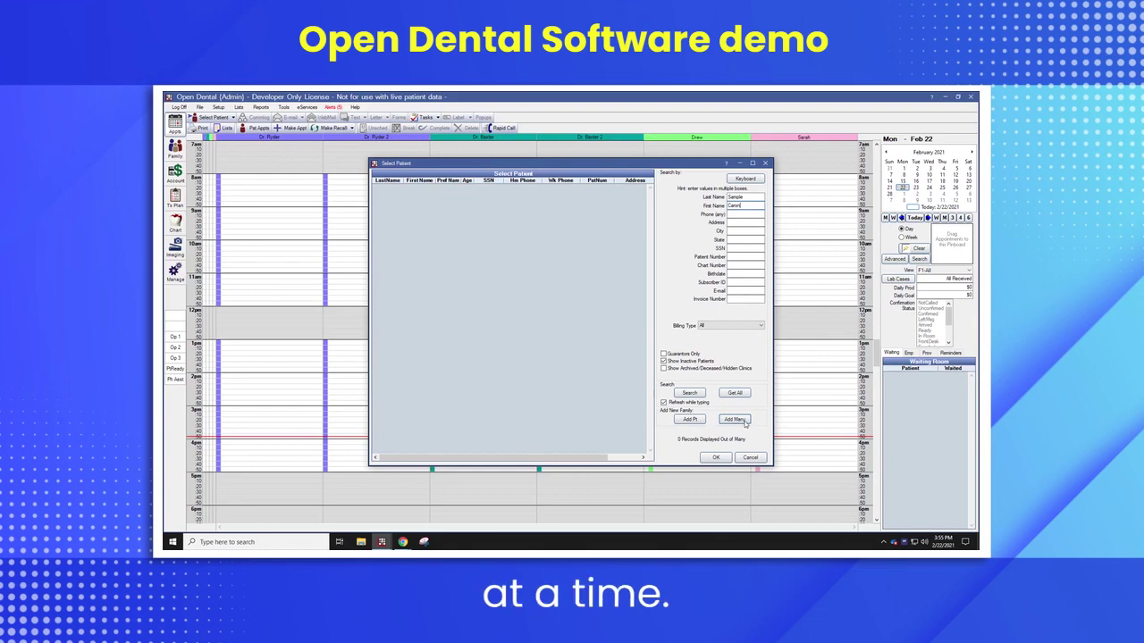
click(734, 420)
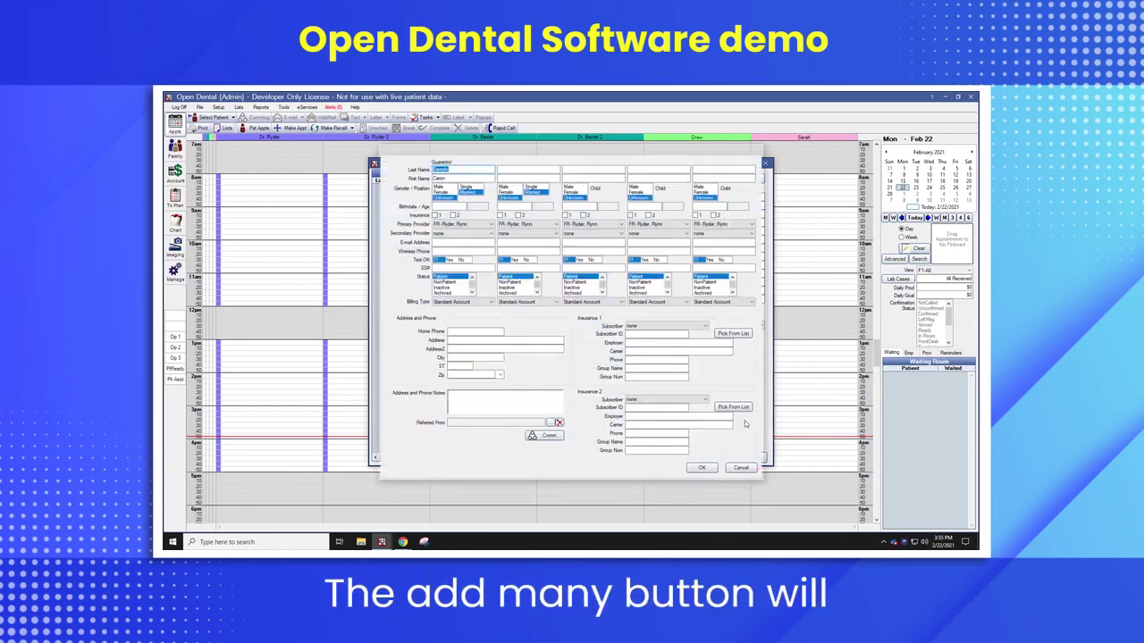
click(741, 467)
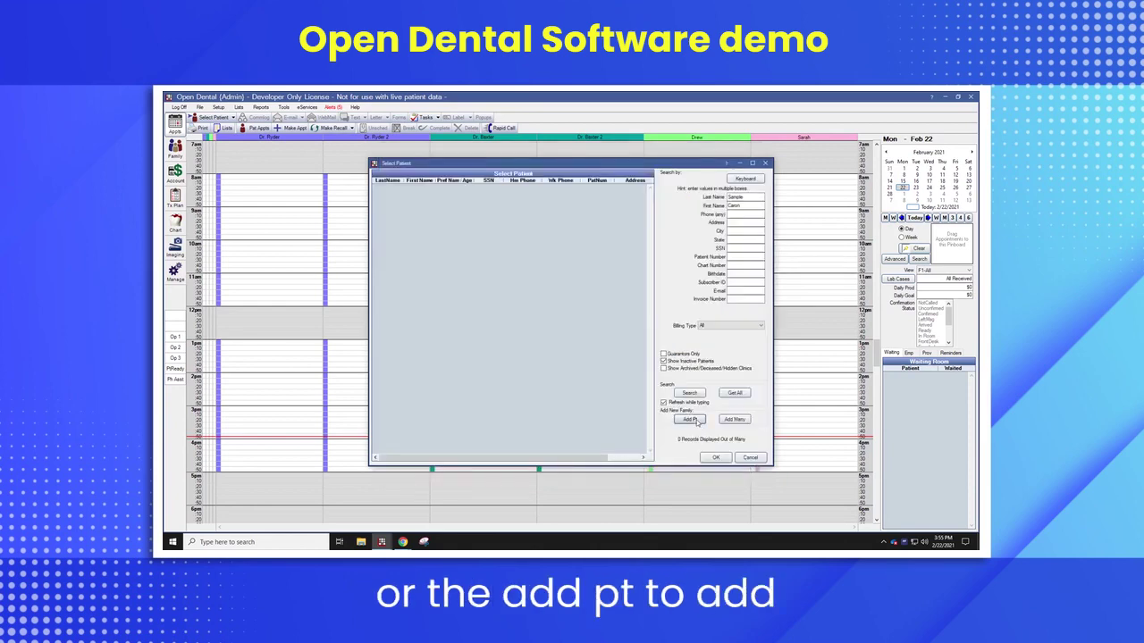
click(690, 420)
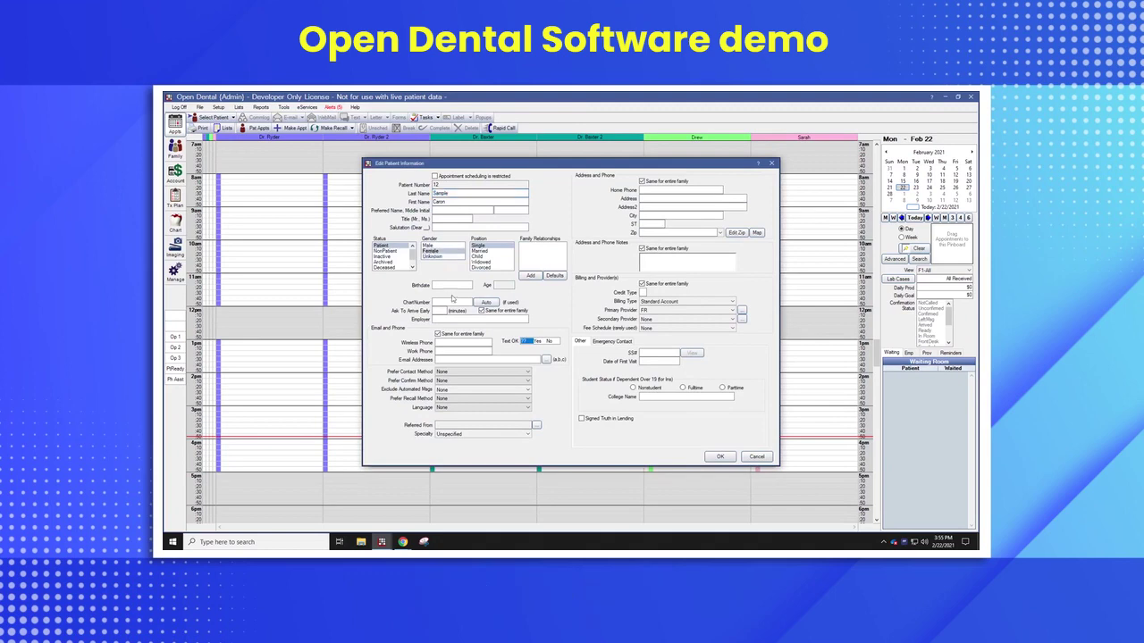
click(452, 286)
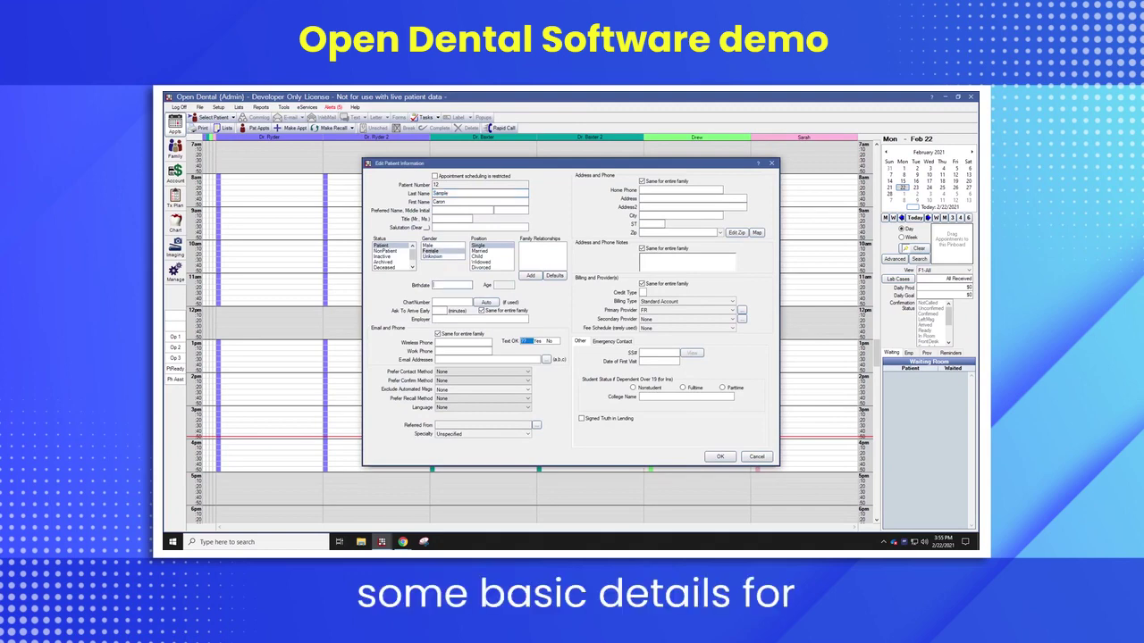
text(12151977)
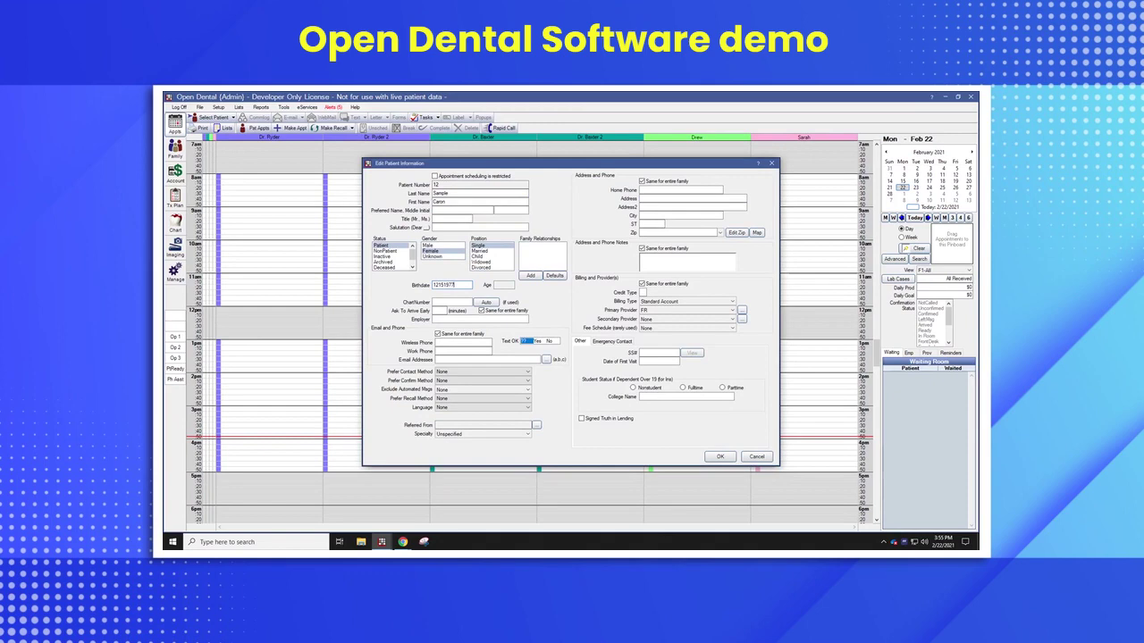
key(Tab)
text(Nike)
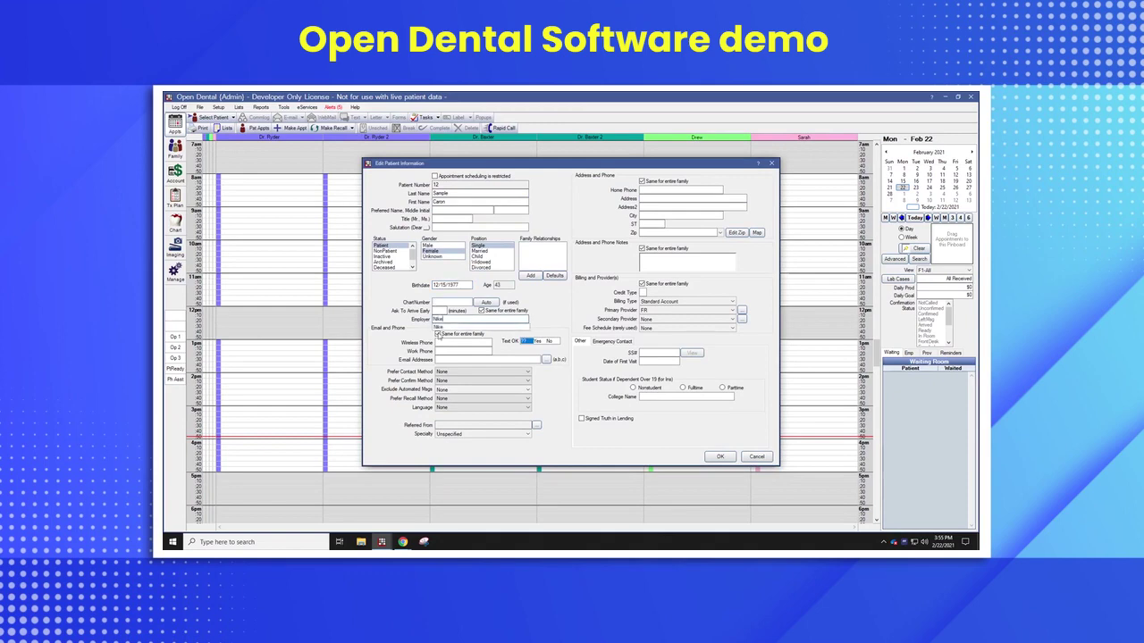
click(438, 331)
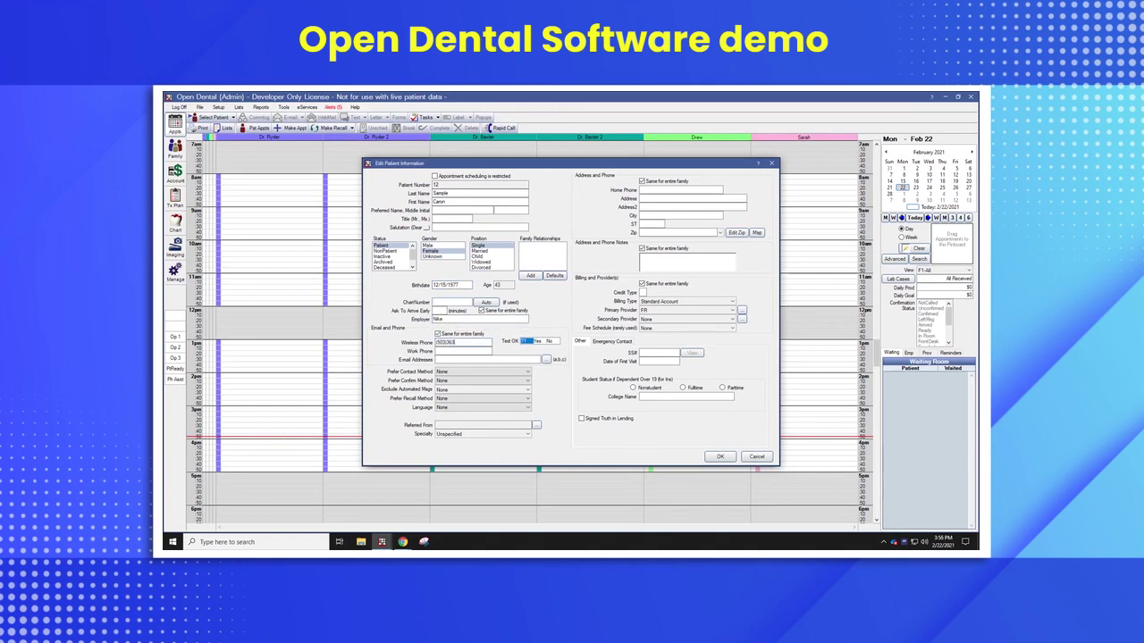
key(Tab)
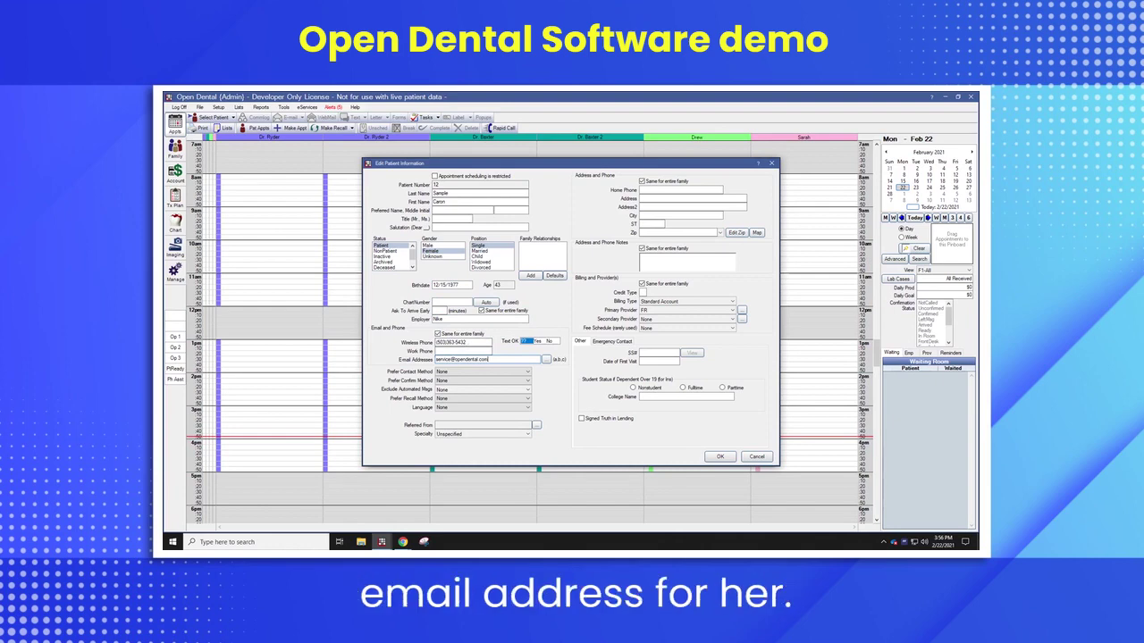
- Set Prefer Contact and Confirm Method to WirelessPh and Prefer Recall Method to Email
click(449, 372)
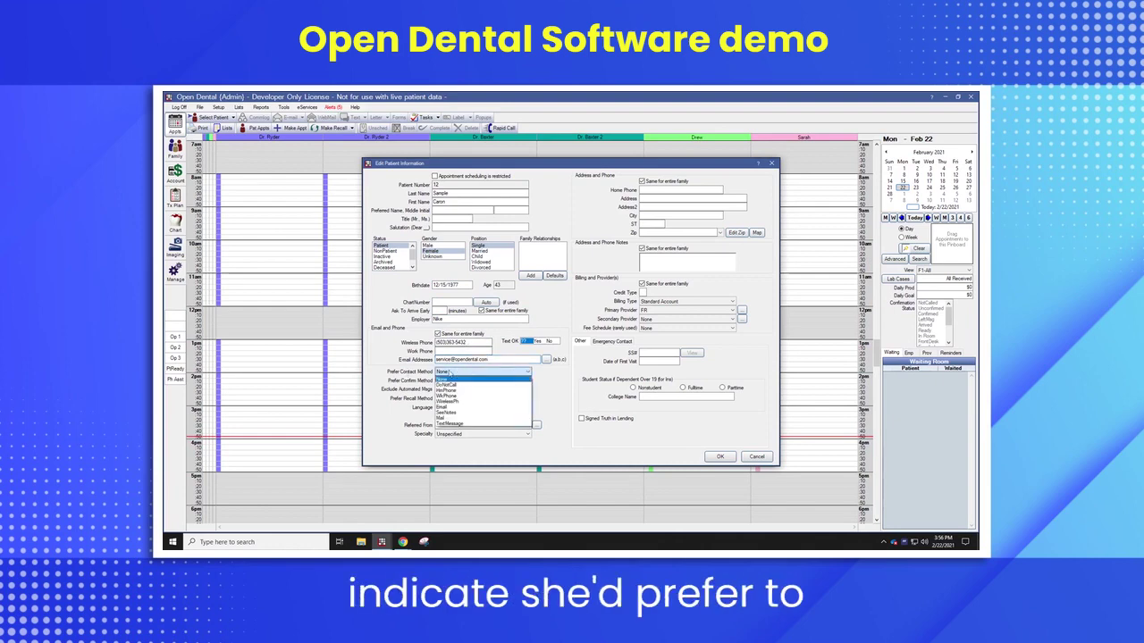
click(447, 401)
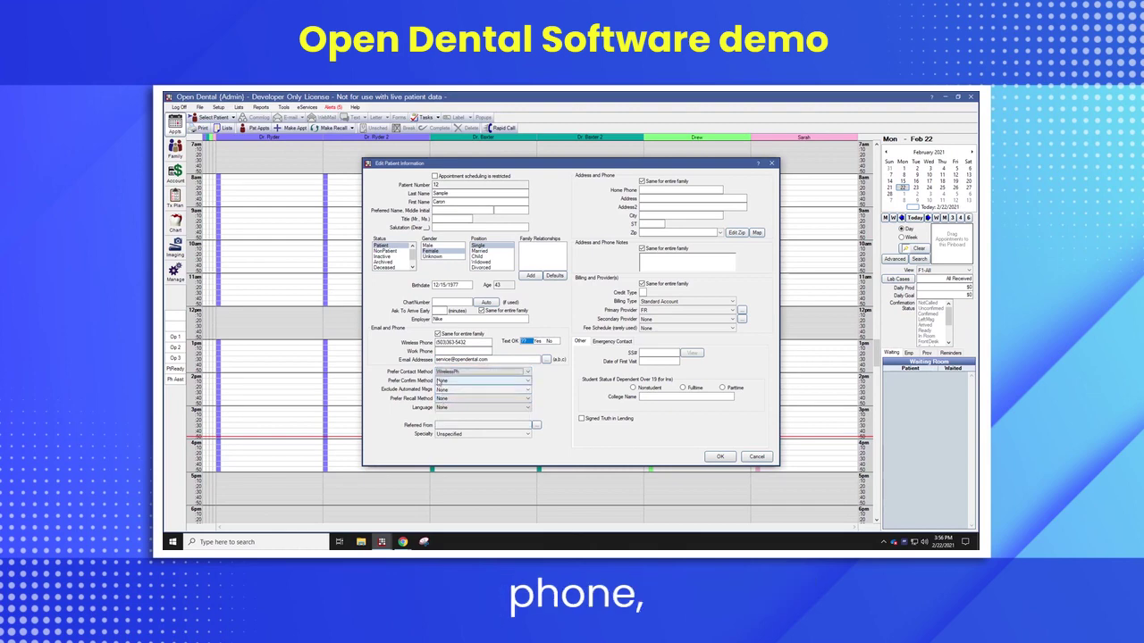
click(440, 382)
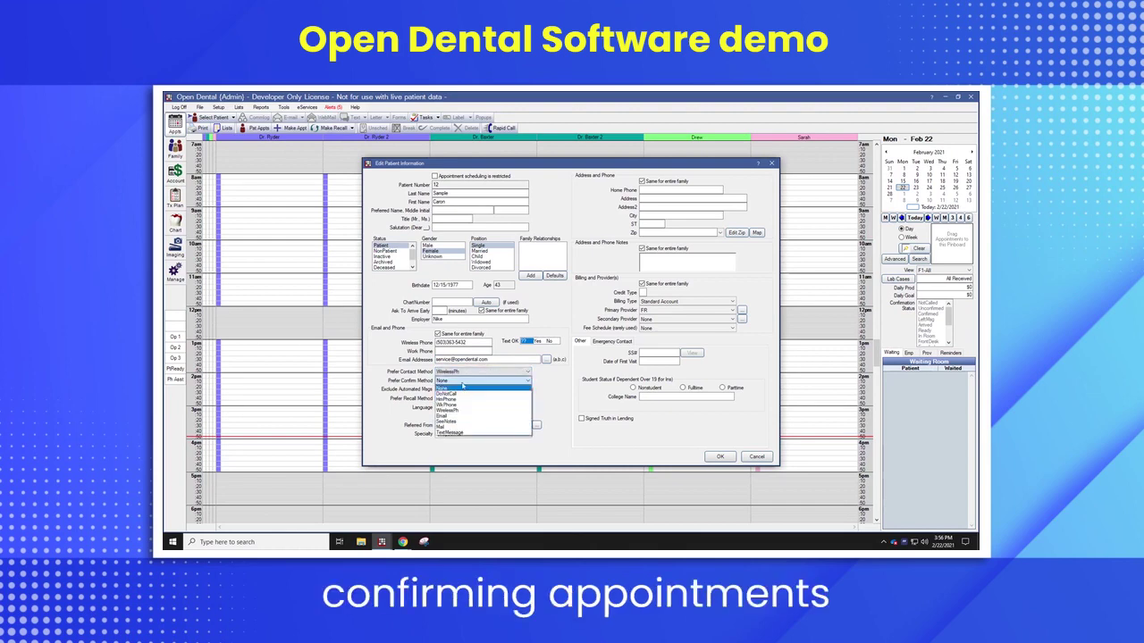
click(450, 410)
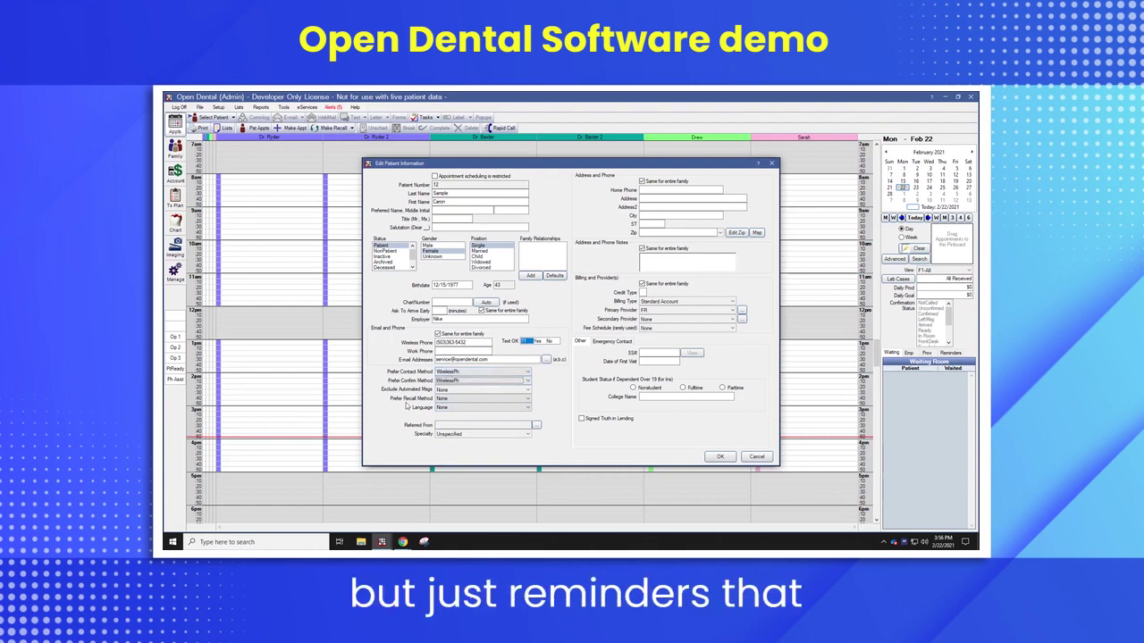
click(449, 398)
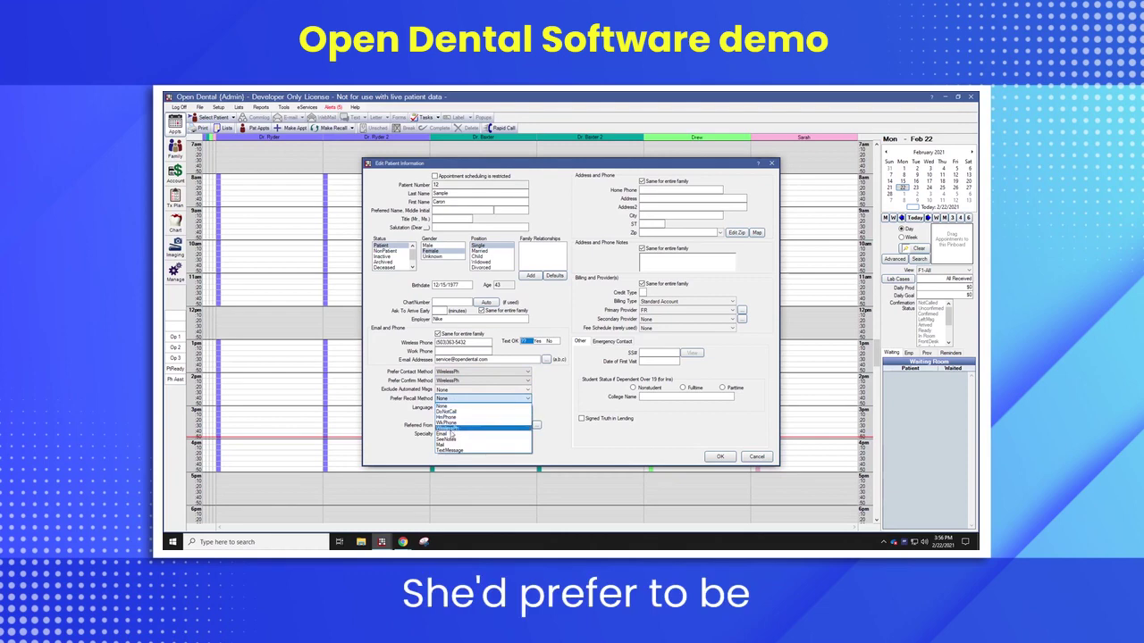
click(452, 433)
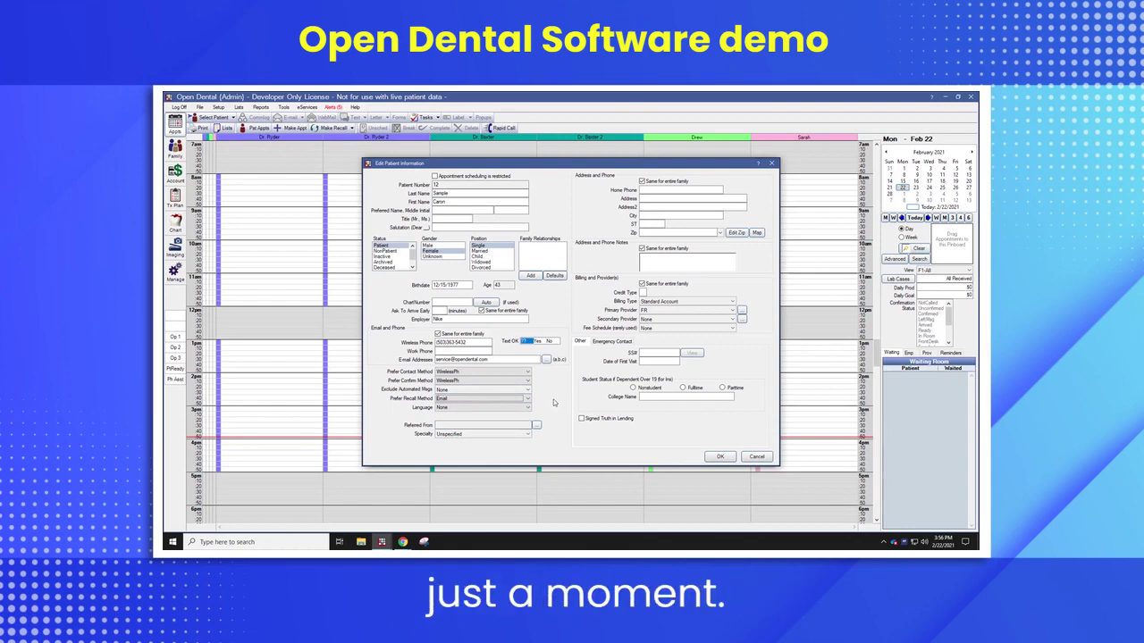
click(536, 425)
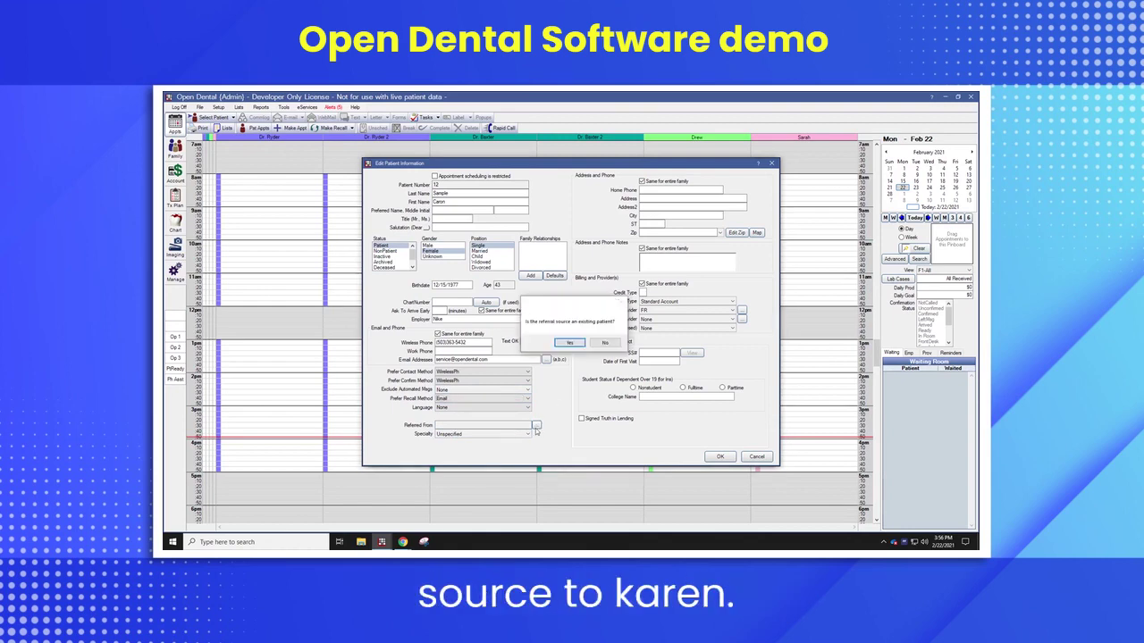
- Set Referred From to Google, marking the referrer as not an existing patient
click(569, 342)
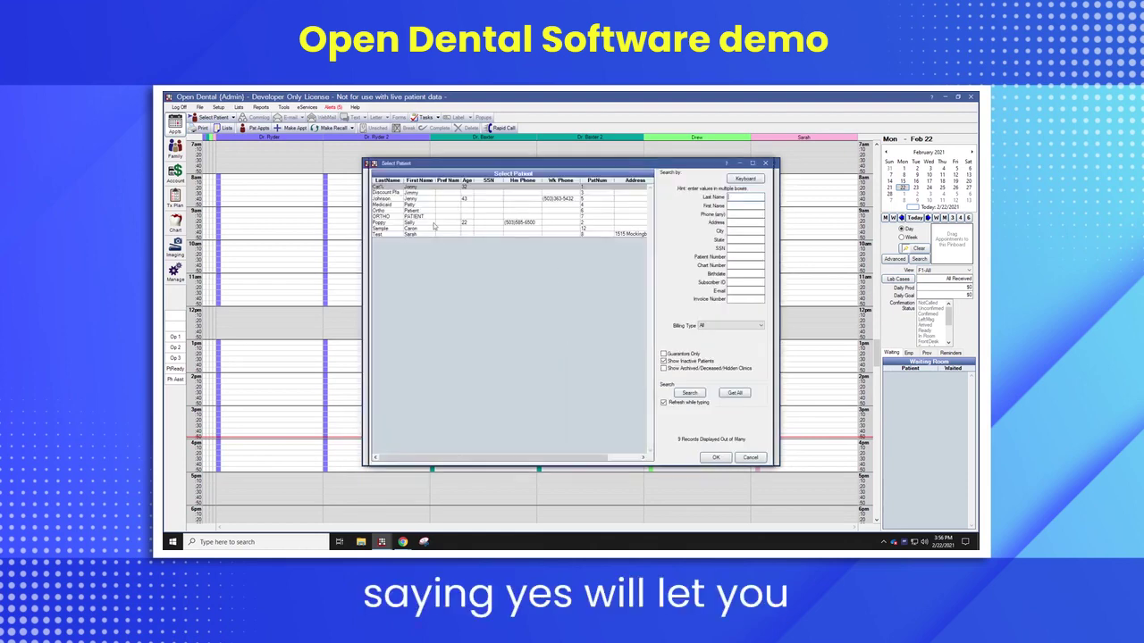
click(751, 460)
click(537, 425)
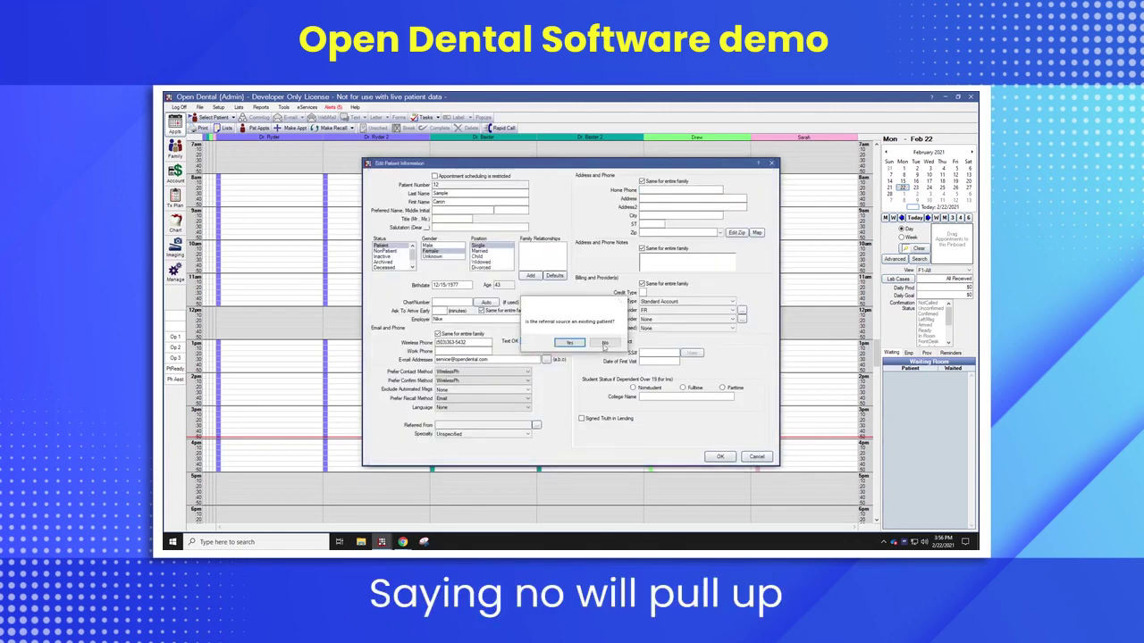
click(604, 344)
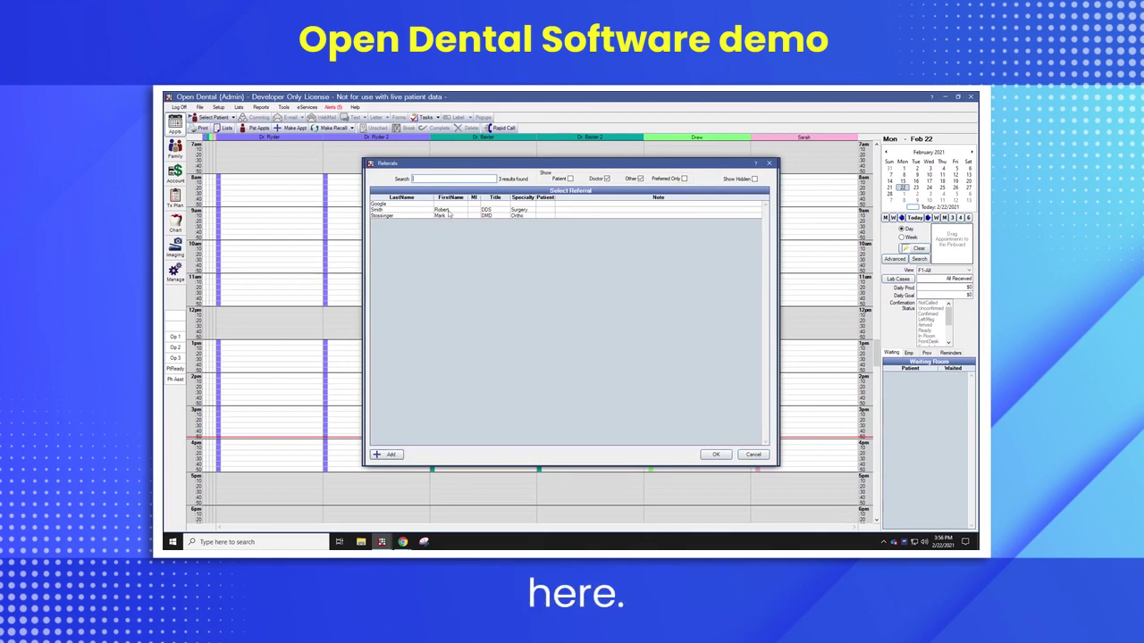
click(715, 455)
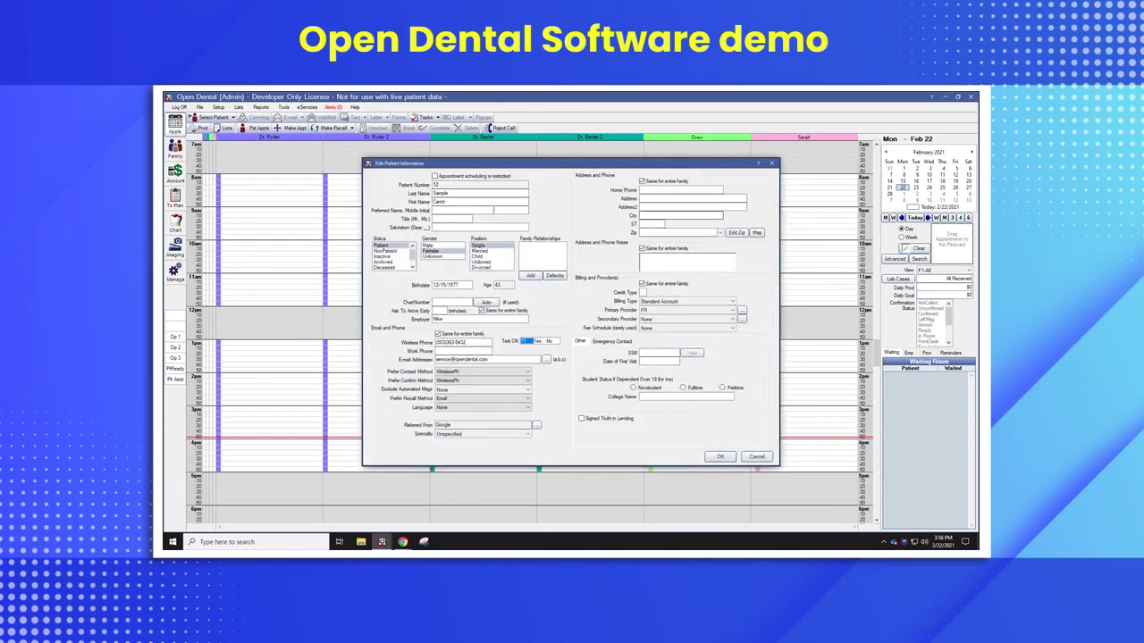
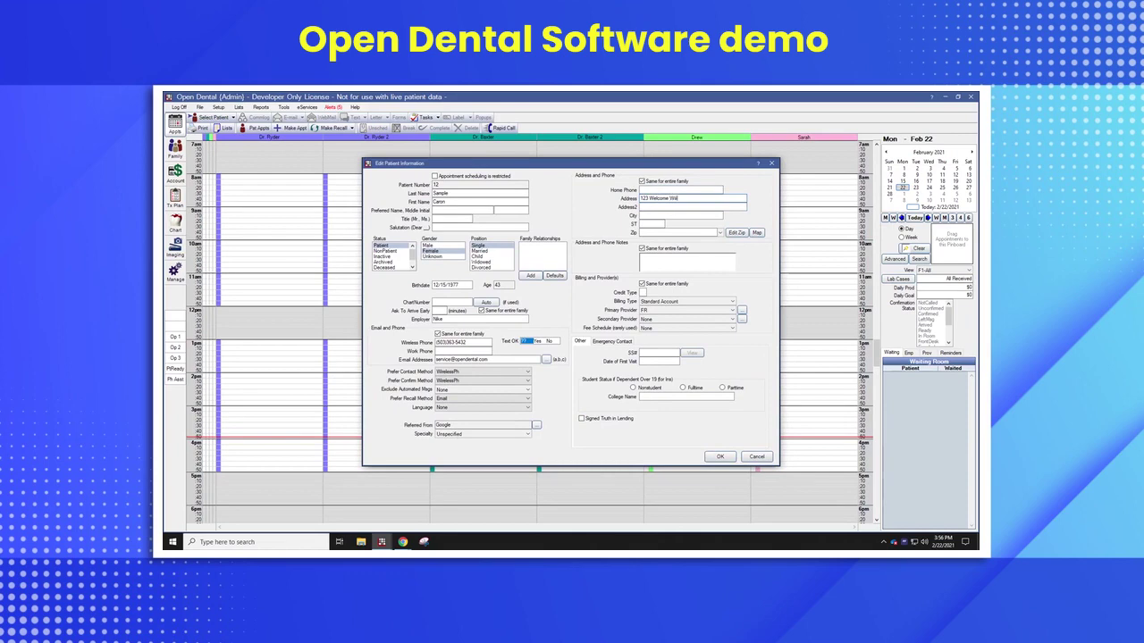
- Enter the patient's street address and zip code so City and ST auto-fill
key(Tab)
key(Tab)
key(Tab)
key(Tab)
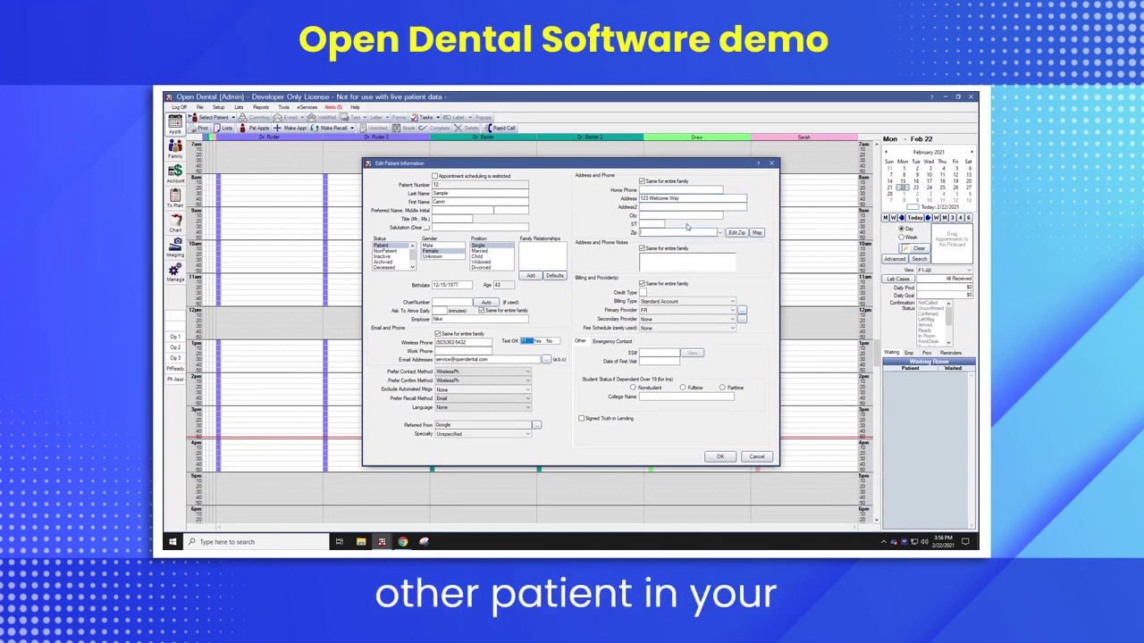
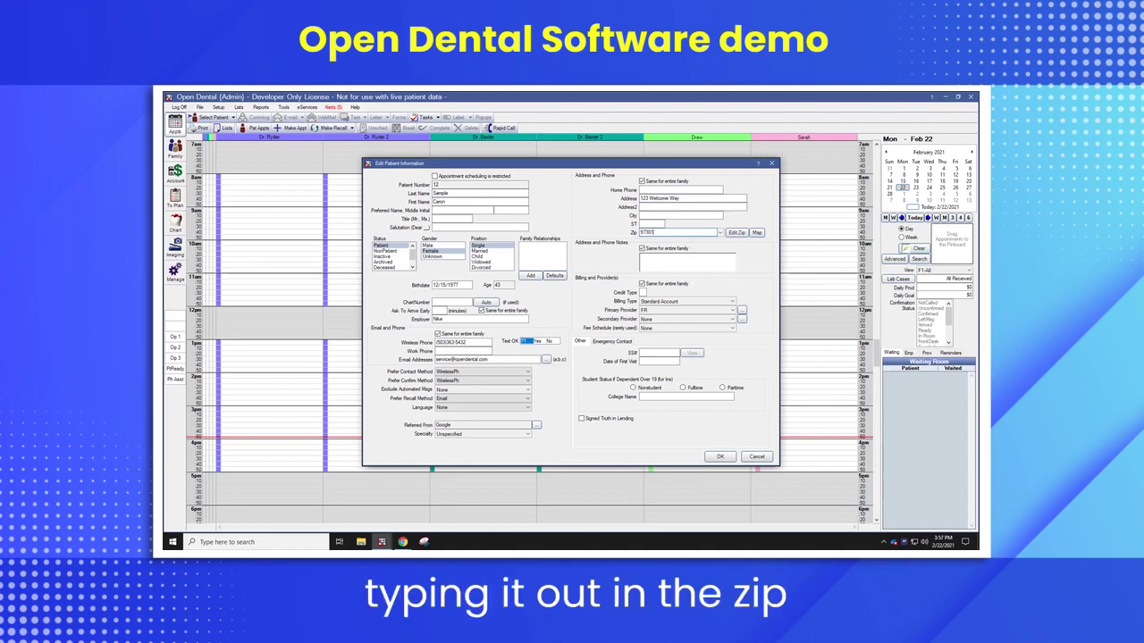
key(Tab)
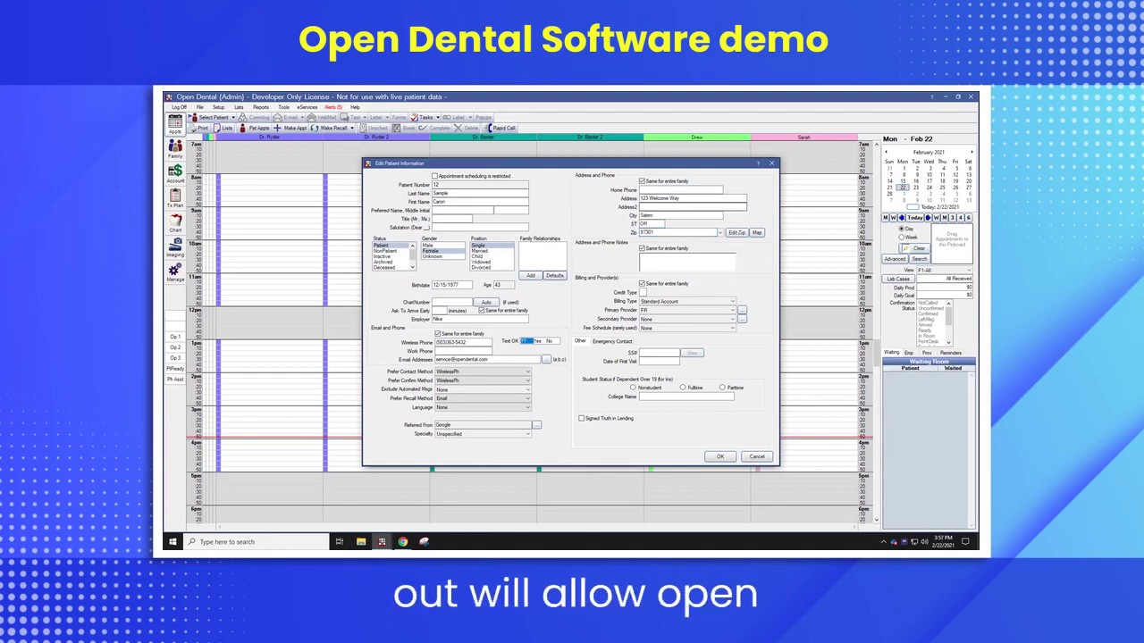
key(Tab)
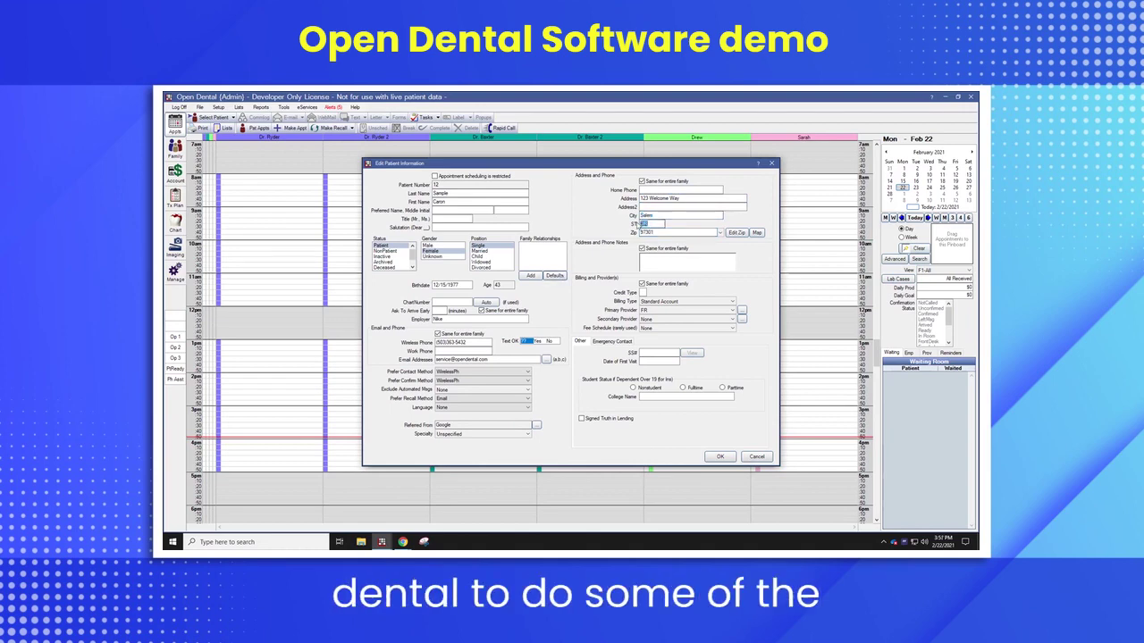
- Keep Standard Account billing, set secondary provider SB, add the SS#, and save the patient
click(660, 305)
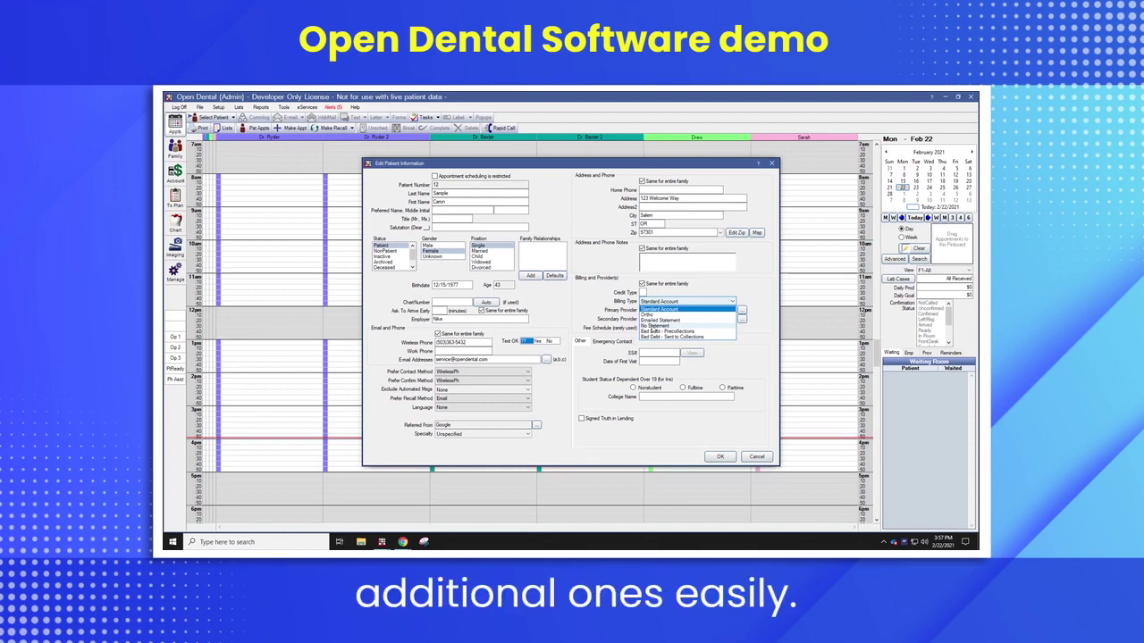
click(656, 309)
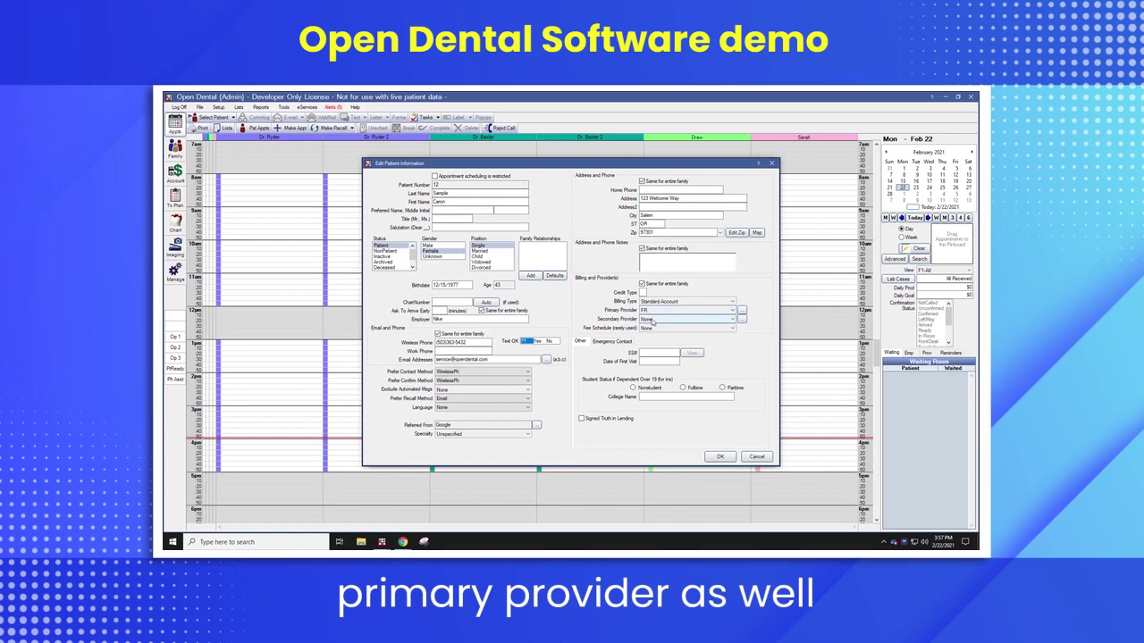
click(653, 320)
click(651, 352)
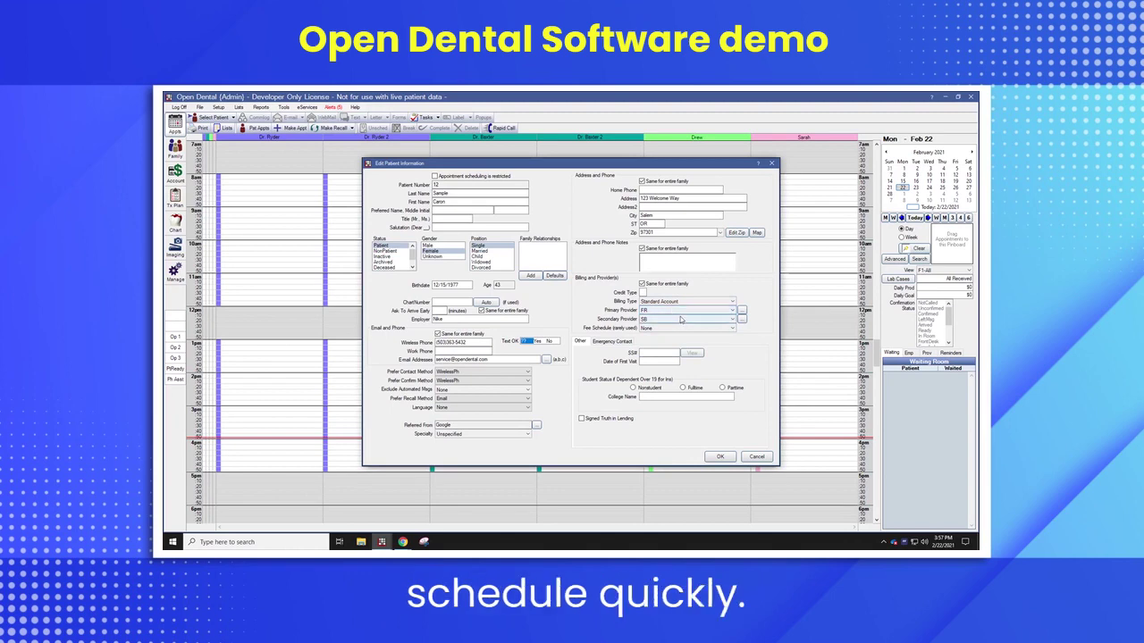
click(657, 353)
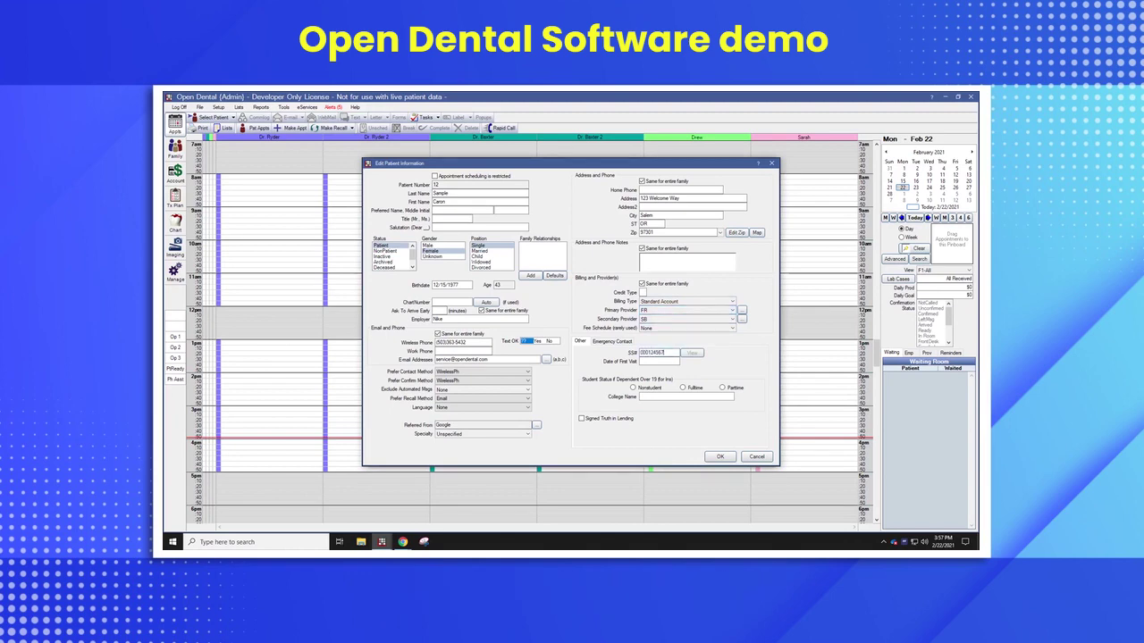
click(719, 457)
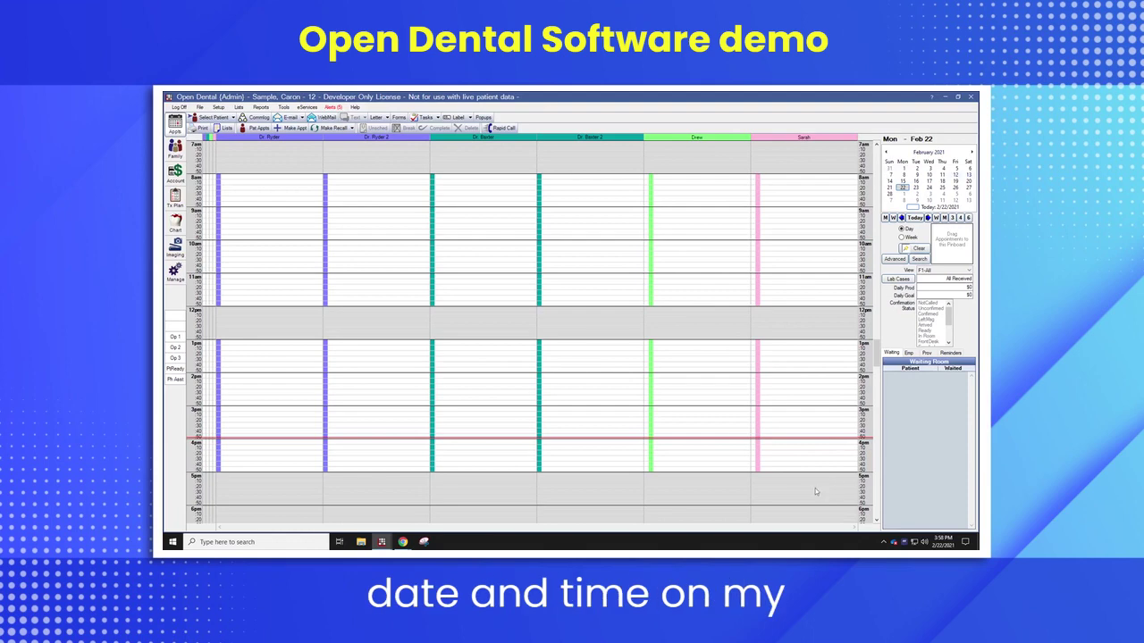
- Start a new appointment at the 4 PM slot in the rightmost operatory column
double_click(793, 449)
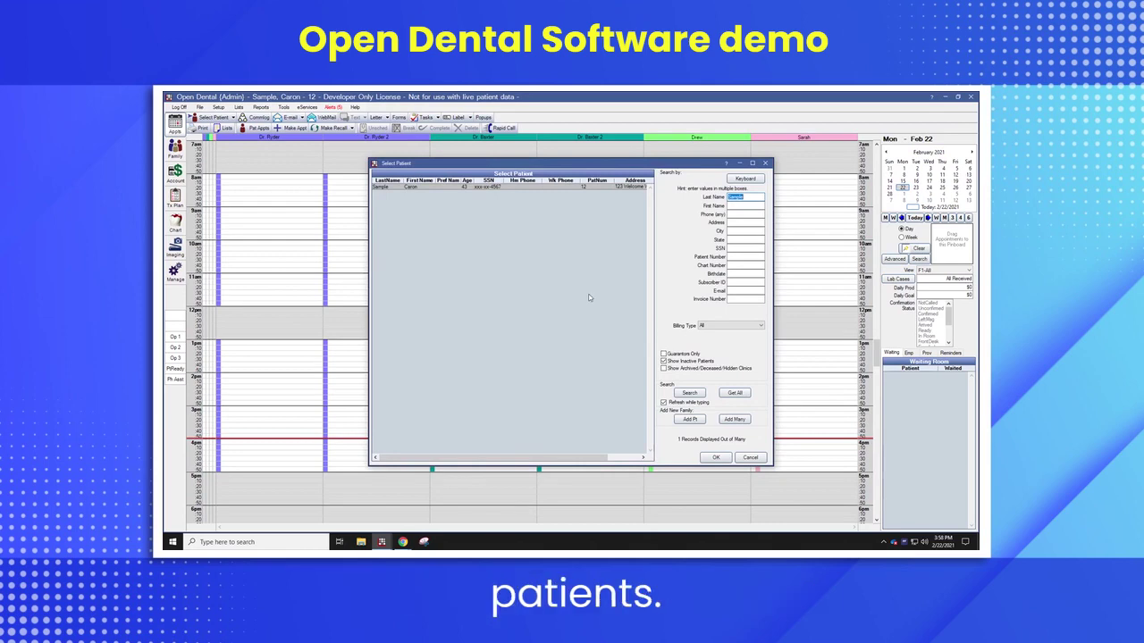
- Confirm the newly saved patient as the appointment's patient to open Edit Appointment
click(714, 458)
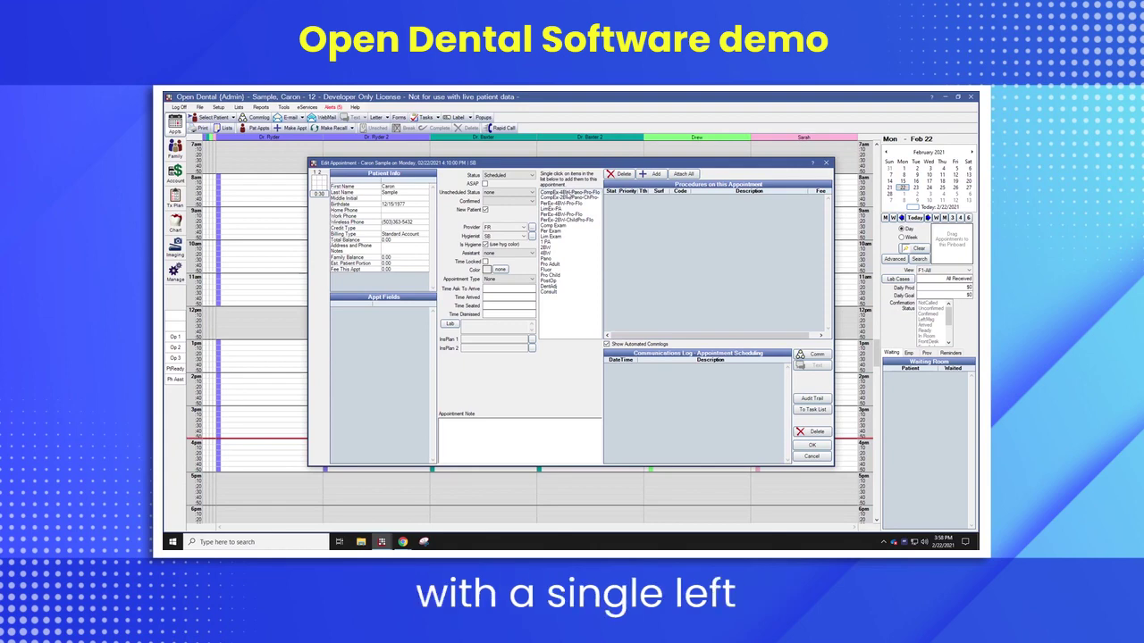
- Add CompEx-4BW-Pano-Flo without D1208, arrival 4:00PM, note 'Pain in UL', and save
click(568, 193)
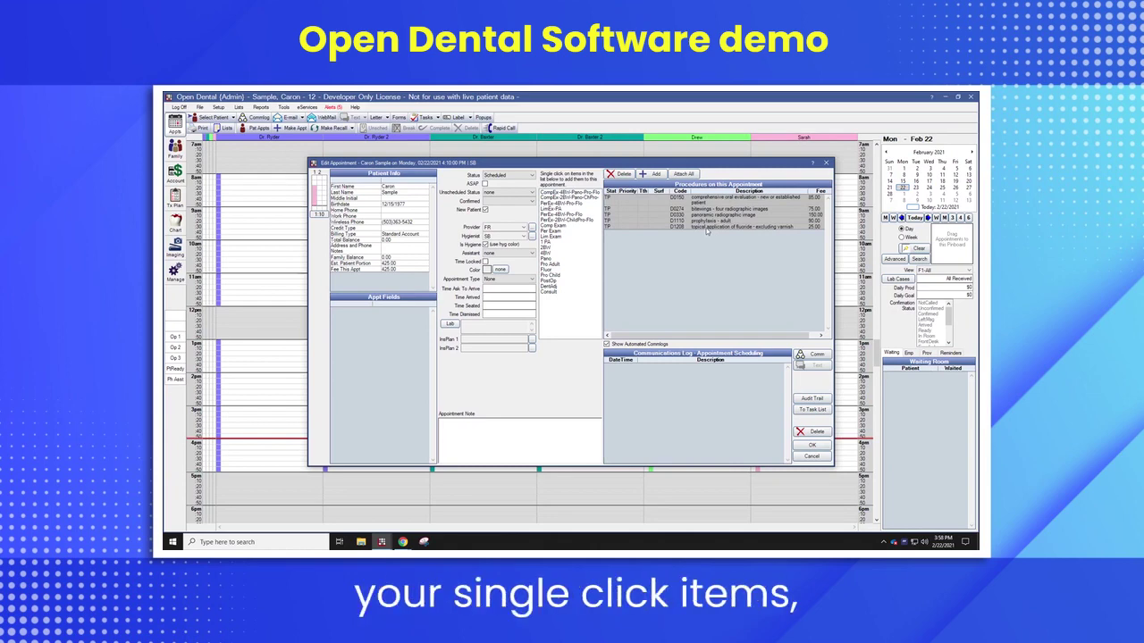
click(697, 227)
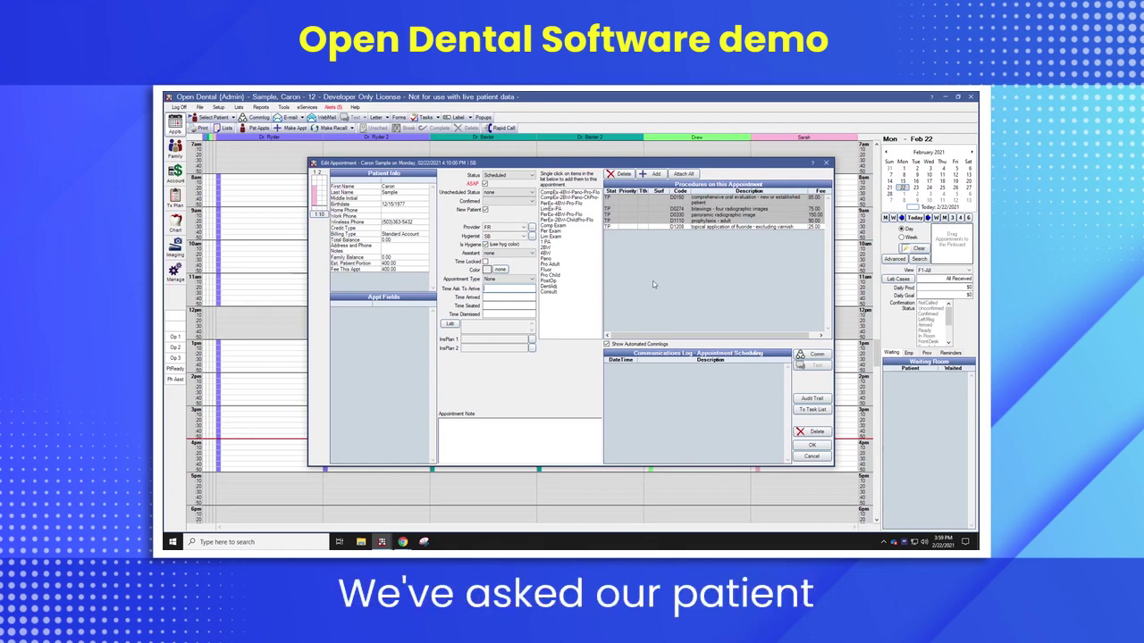
text(:00)
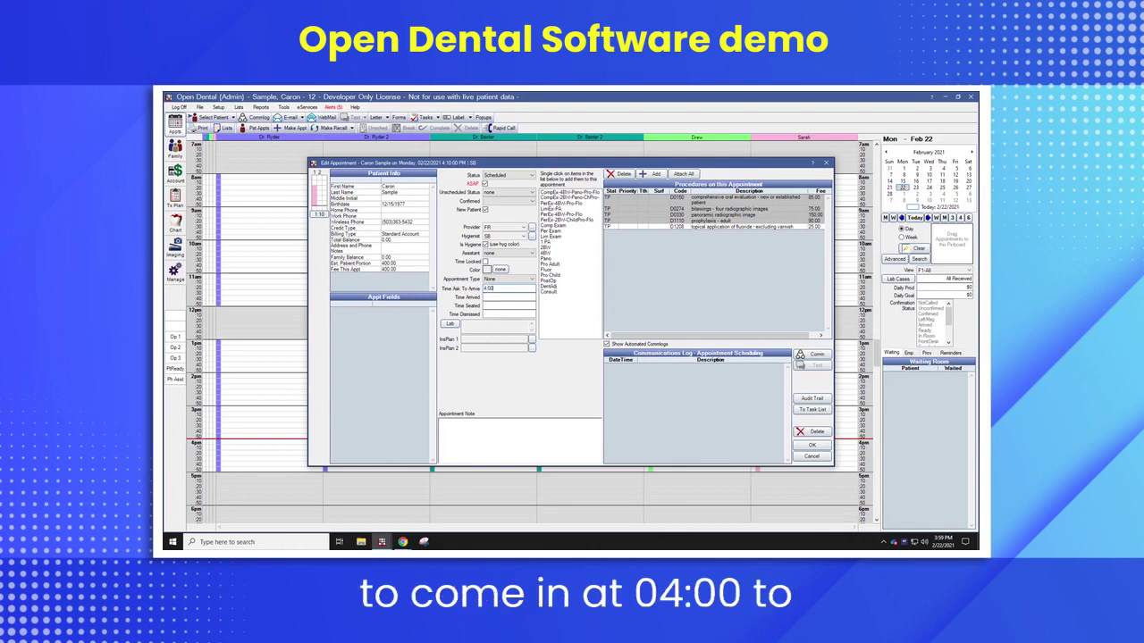
text(PM)
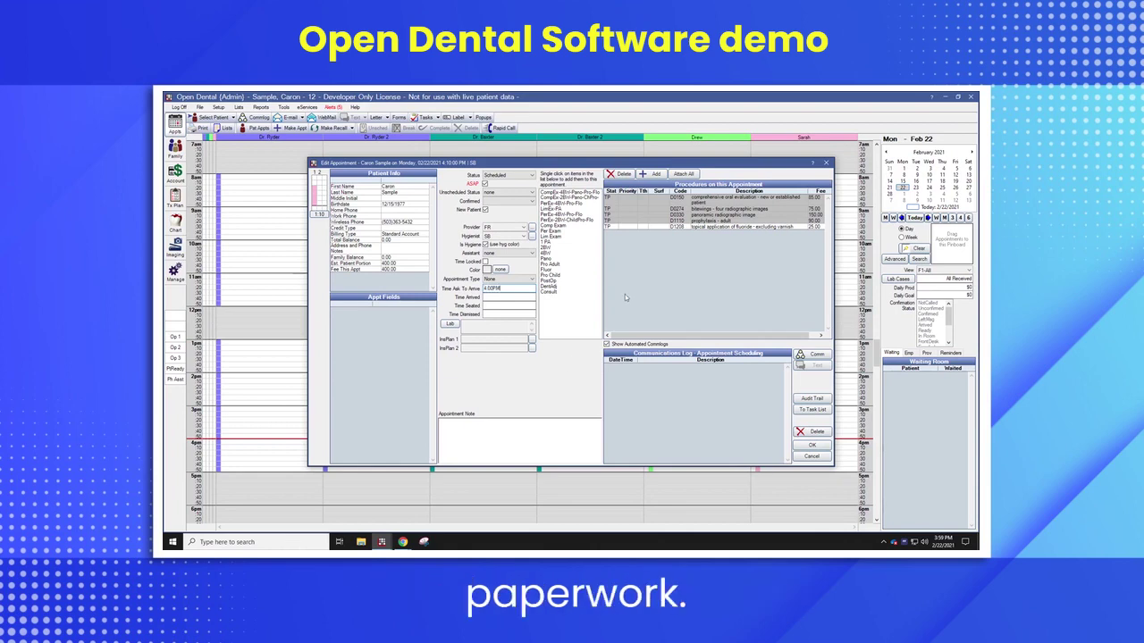
click(501, 434)
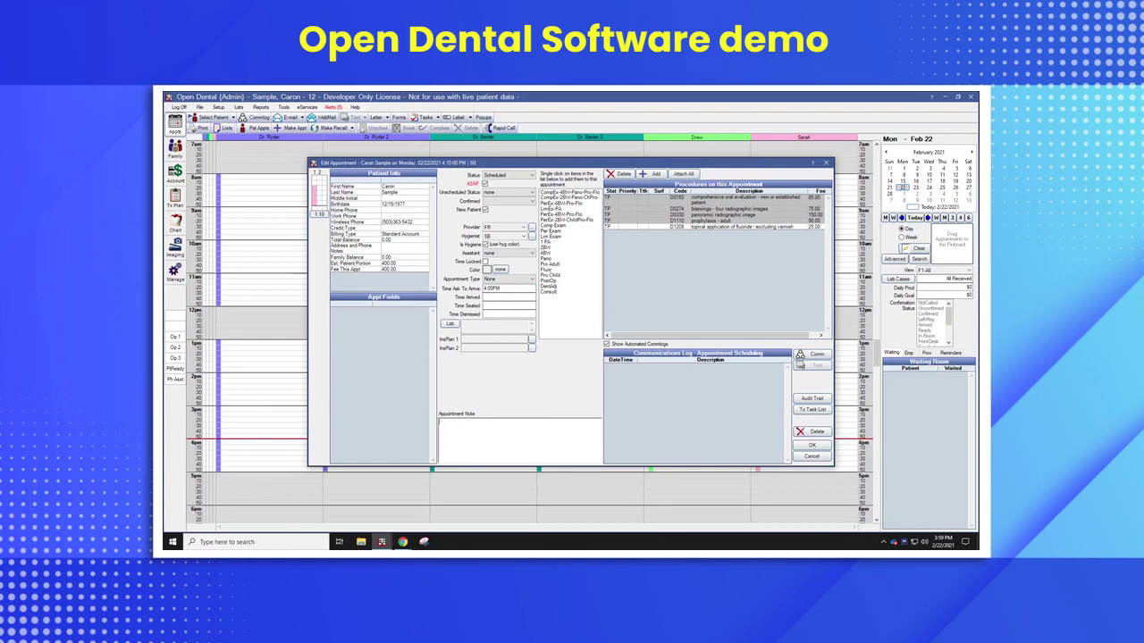
text(Pain in UL Molar)
click(811, 444)
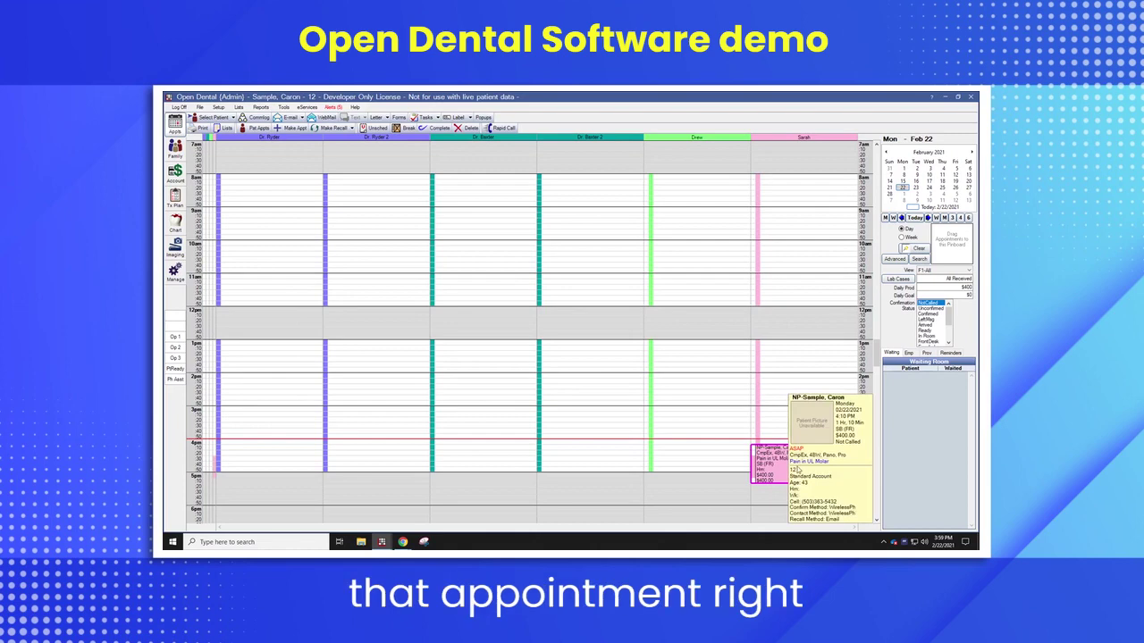
- Shorten the pink 4 PM appointment by dragging its bottom edge upward on the schedule
drag(788, 483, 789, 477)
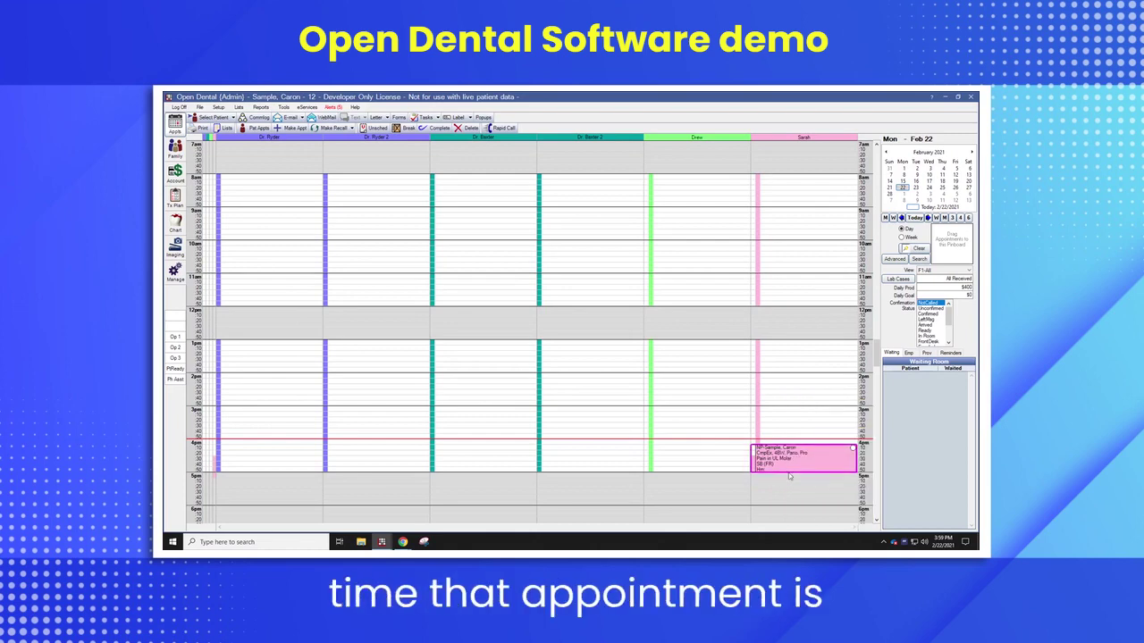